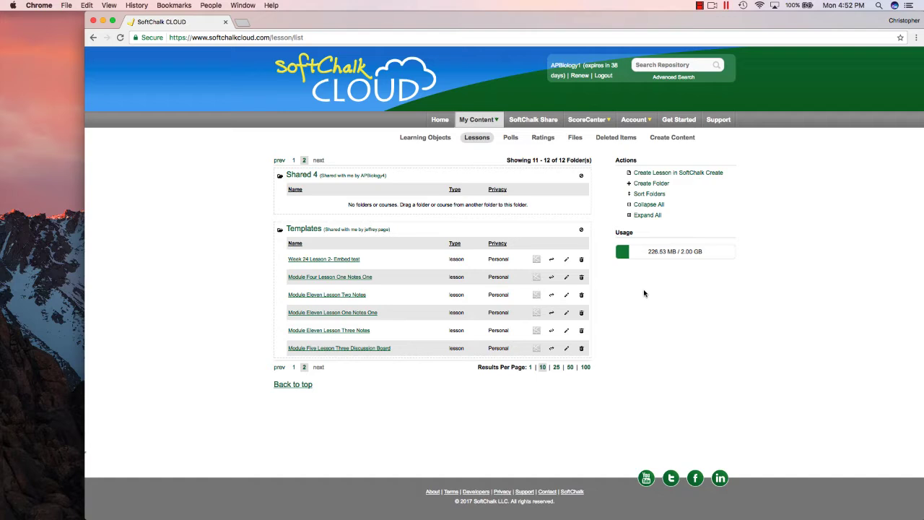
- Create a new folder named APBiology on the desktop
right_click(39, 253)
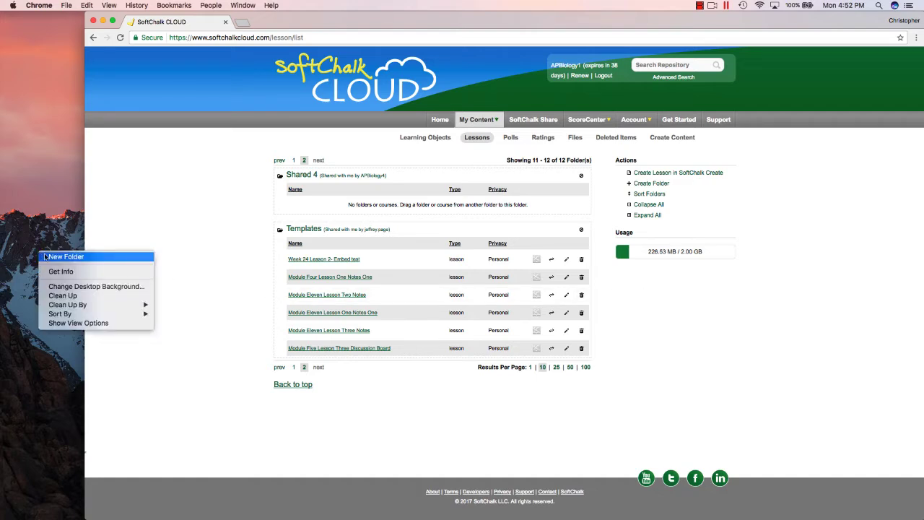
left_click(45, 256)
left_click(39, 273)
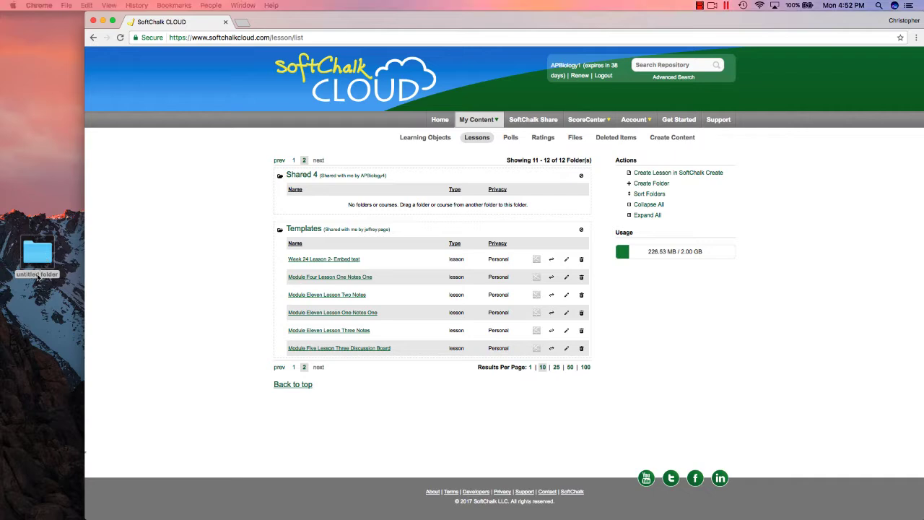
left_click(39, 274)
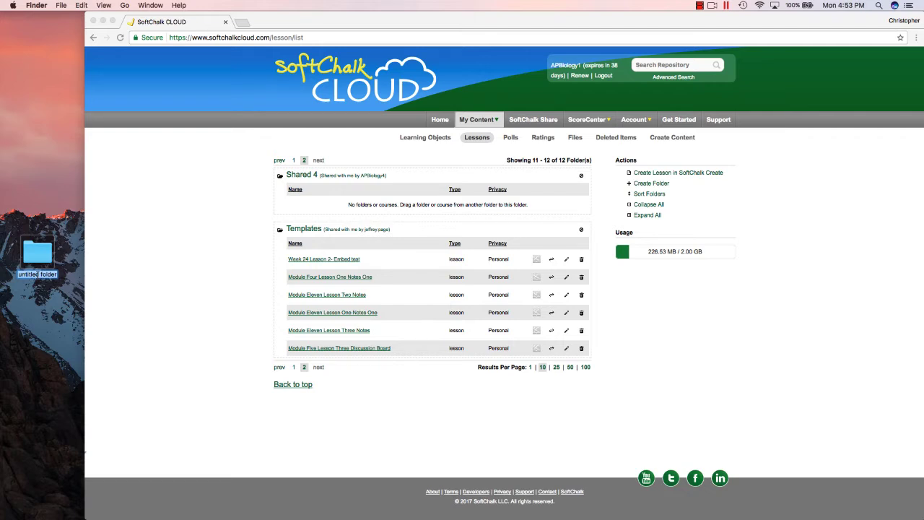
type("APBiology")
key("Return")
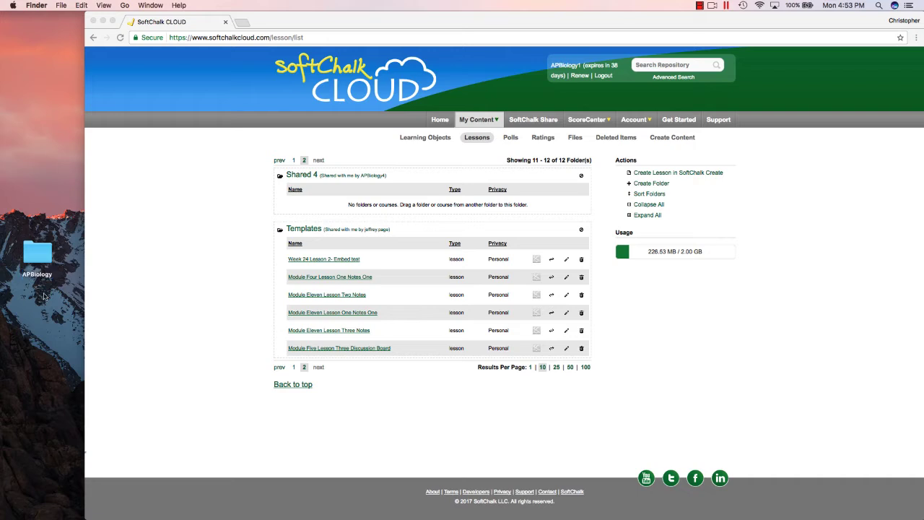
- Open the APBiology folder and create a subfolder named ModuleOne inside it
double_click(44, 255)
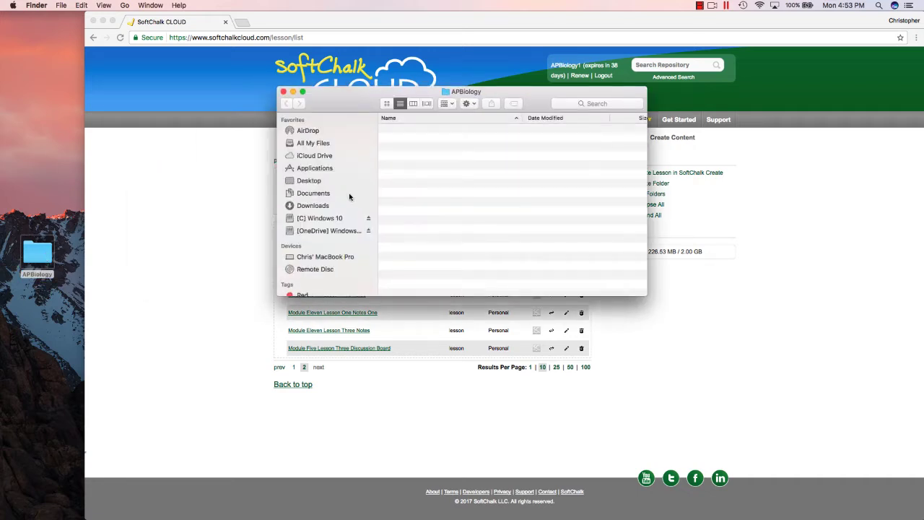
right_click(414, 200)
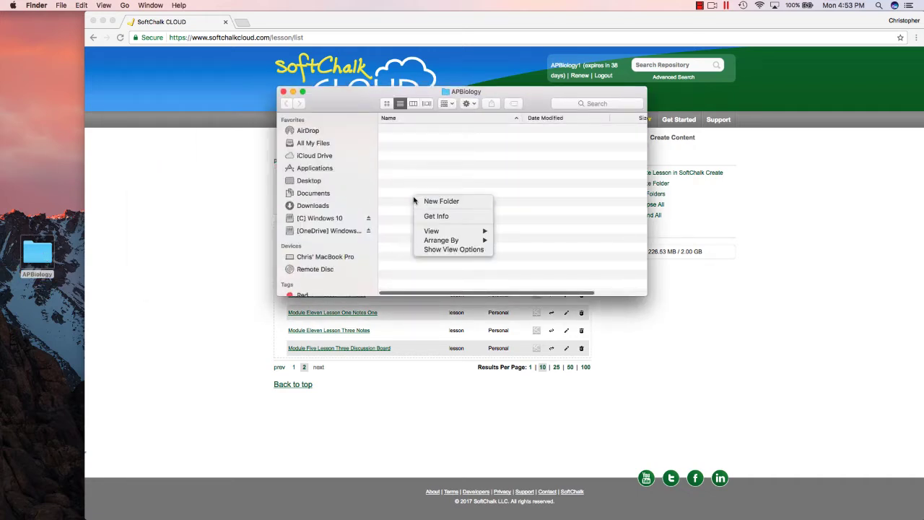
left_click(419, 201)
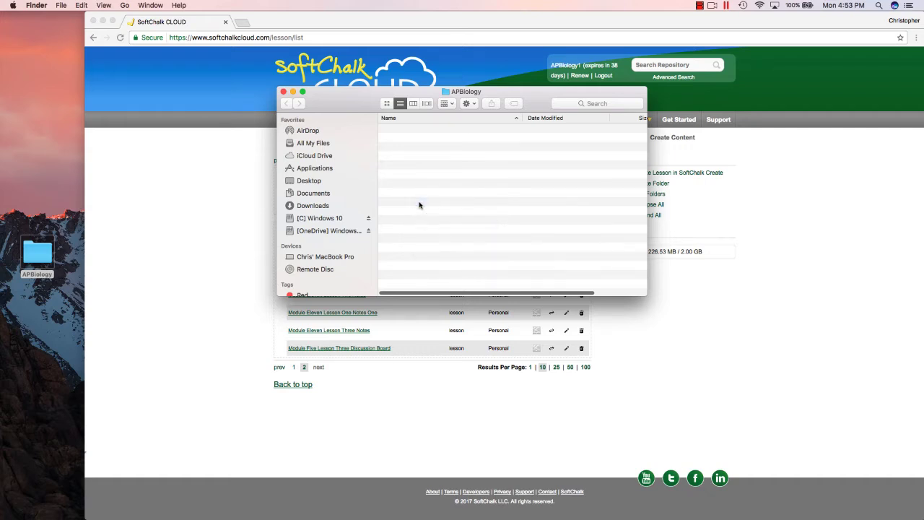
type("M")
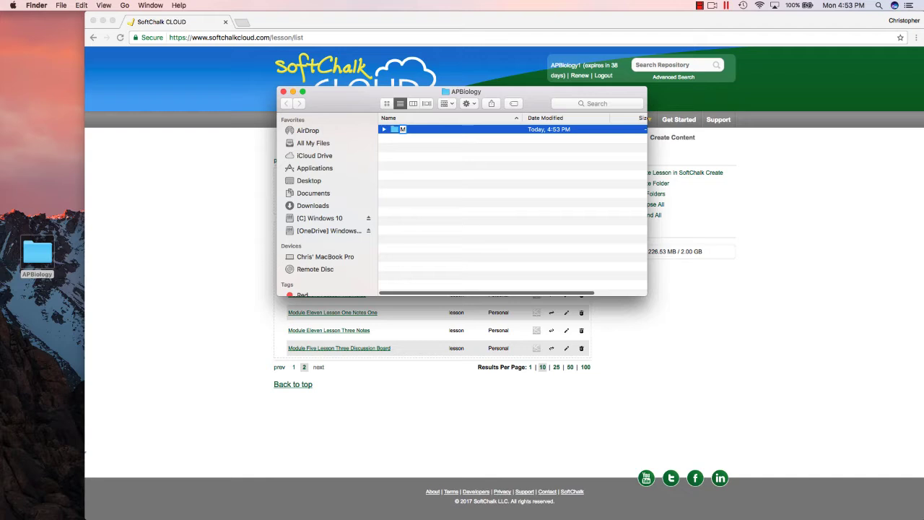
type("oduleOne")
key("Return")
- Create a second subfolder named ModuleTwo inside the APBiology folder
left_click(449, 175)
right_click(440, 165)
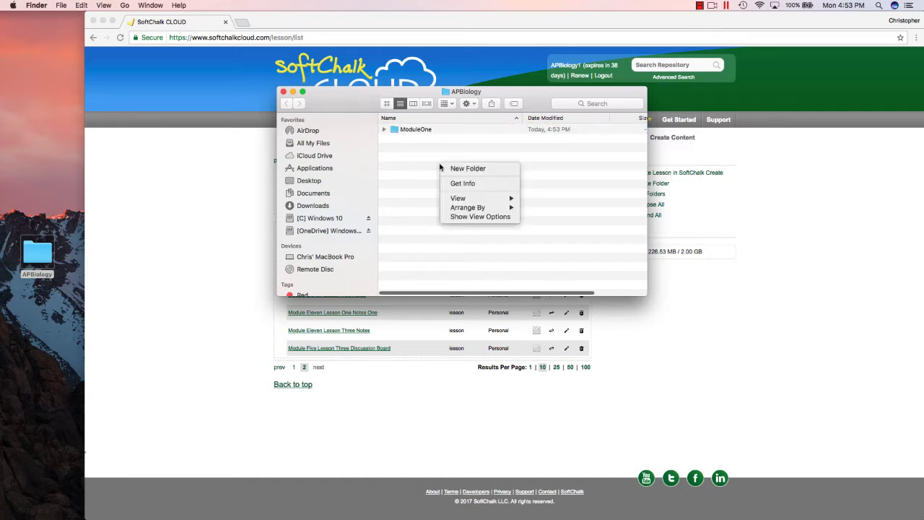
left_click(447, 170)
type("ModuleTwo")
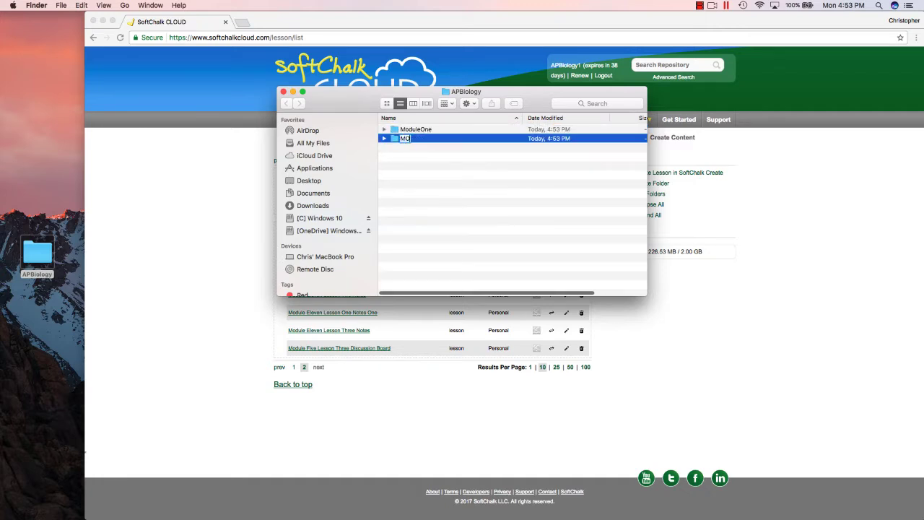
key("Return")
- Create a subfolder named Files inside the APBiology folder and close the folder window
left_click(456, 185)
right_click(456, 186)
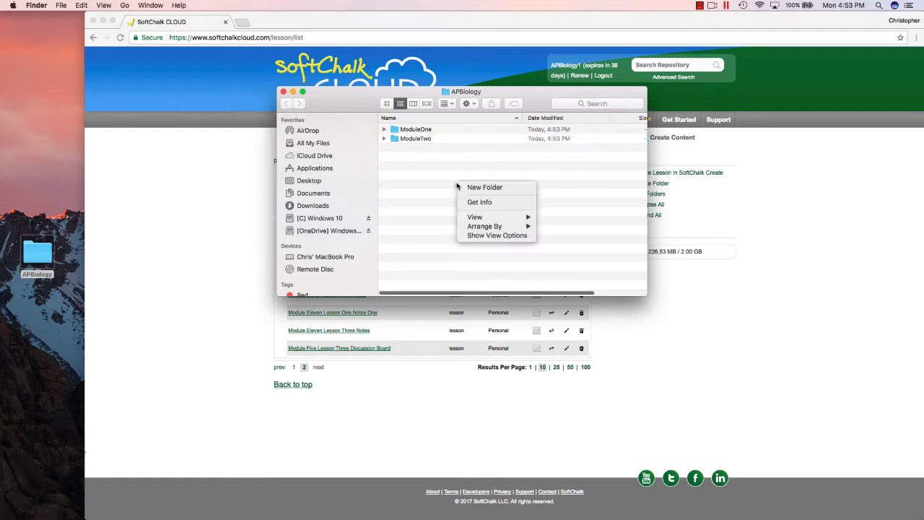
left_click(466, 187)
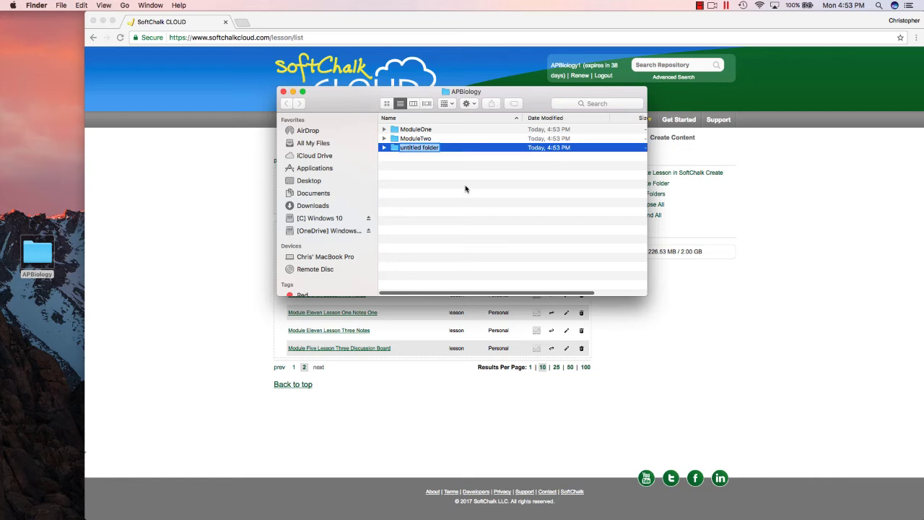
type("Files")
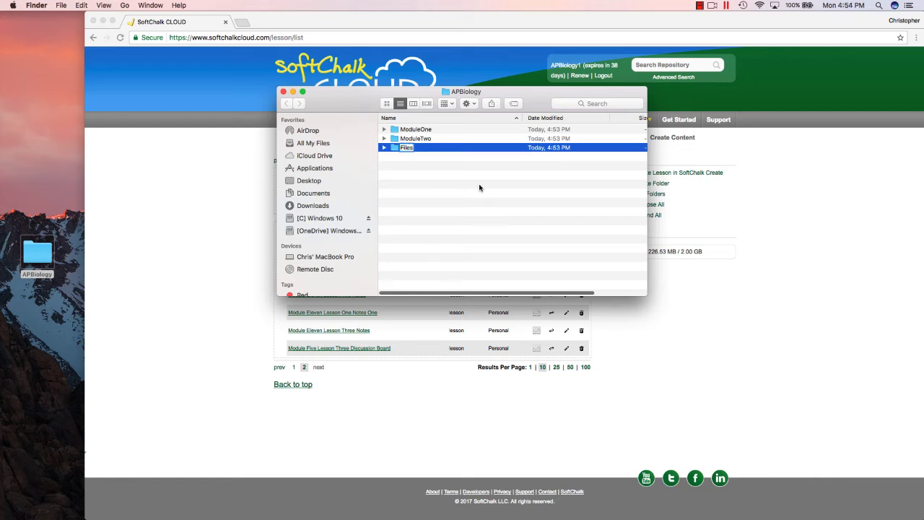
key("Return")
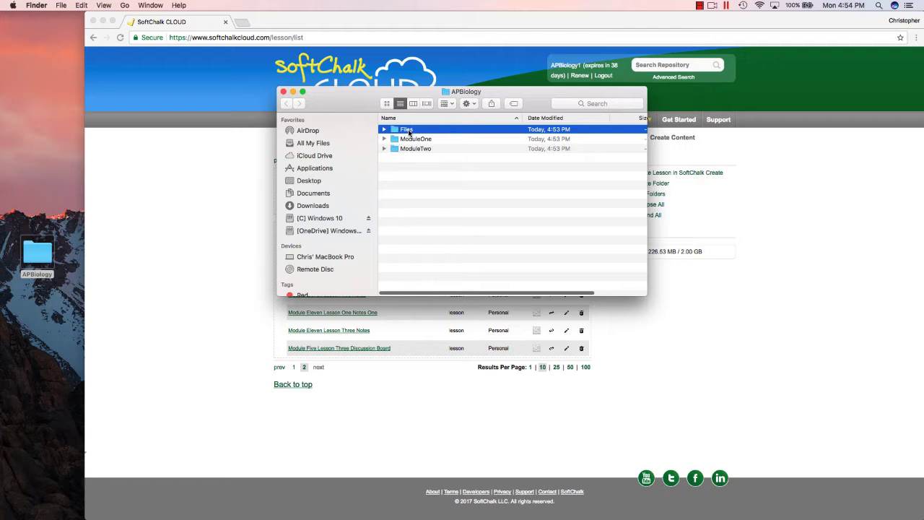
left_click(283, 92)
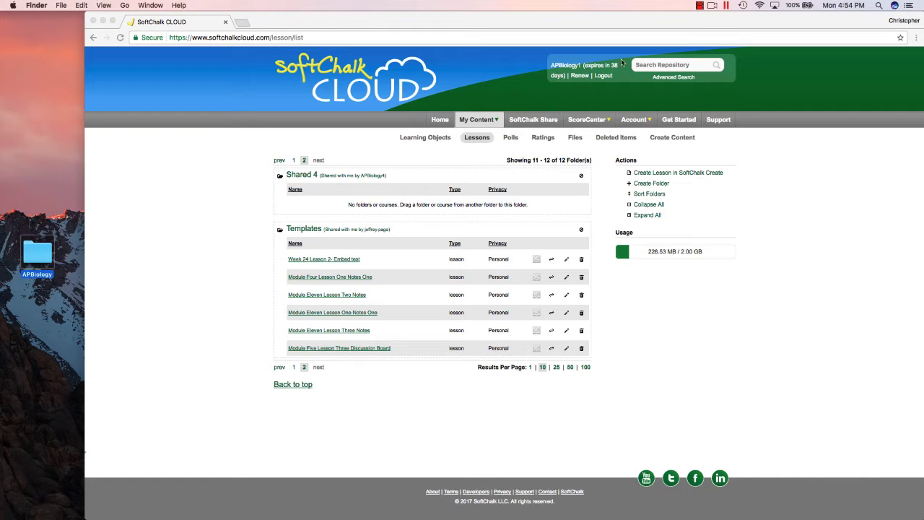
- In SoftChalk Cloud, open the lesson Module One Lesson Two Take Two Notes from the Module One folder on the first page of lessons
left_click(481, 124)
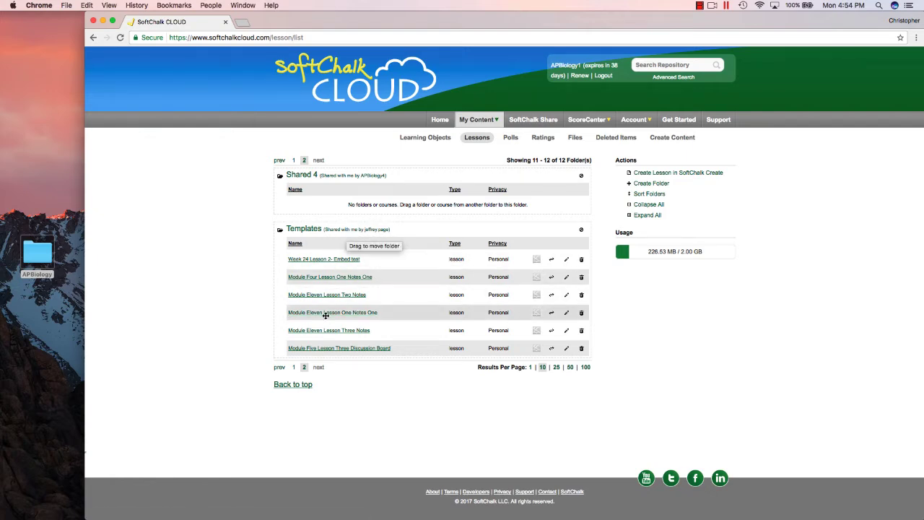
left_click(294, 368)
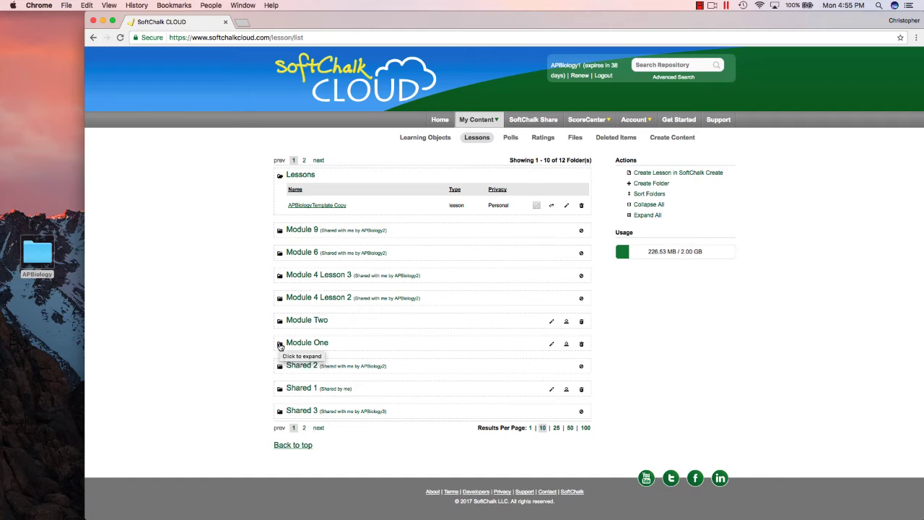
left_click(280, 345)
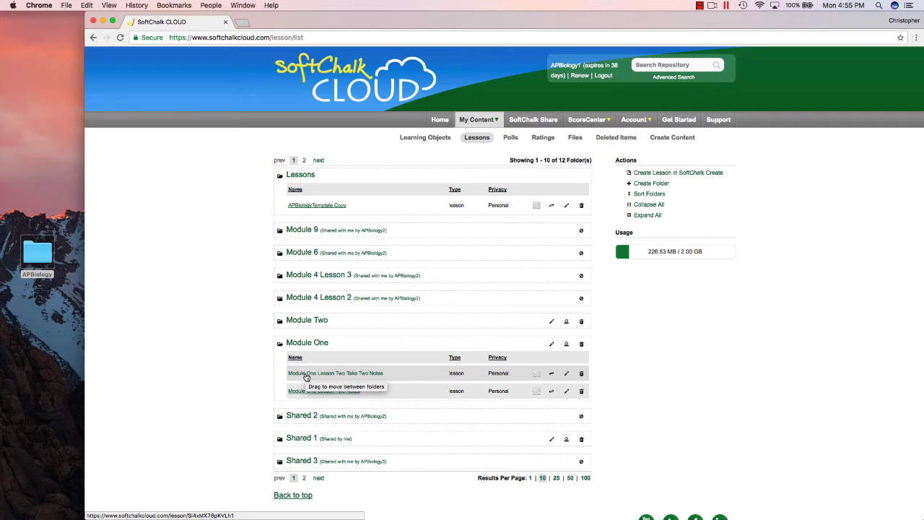
left_click(306, 375)
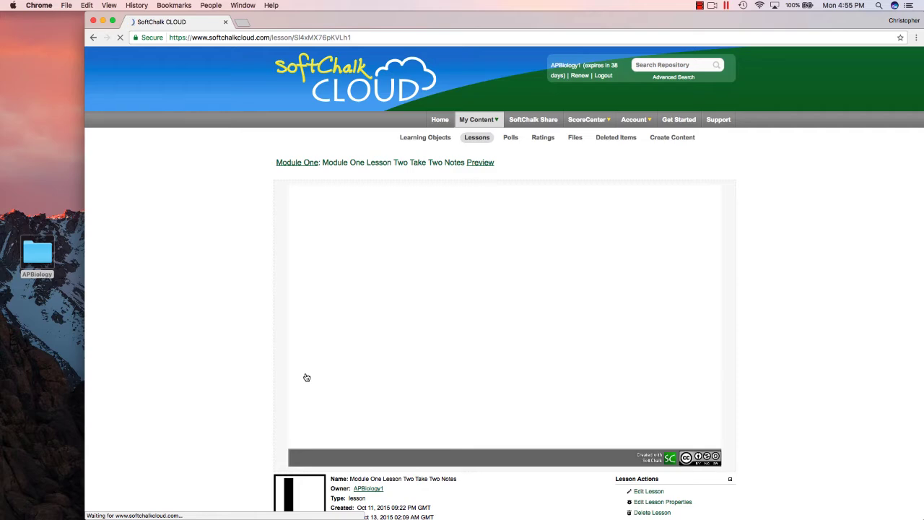
- Download the Module One Lesson Two Take Two Notes lesson as a zip file
scroll(611, 429, "down", 3)
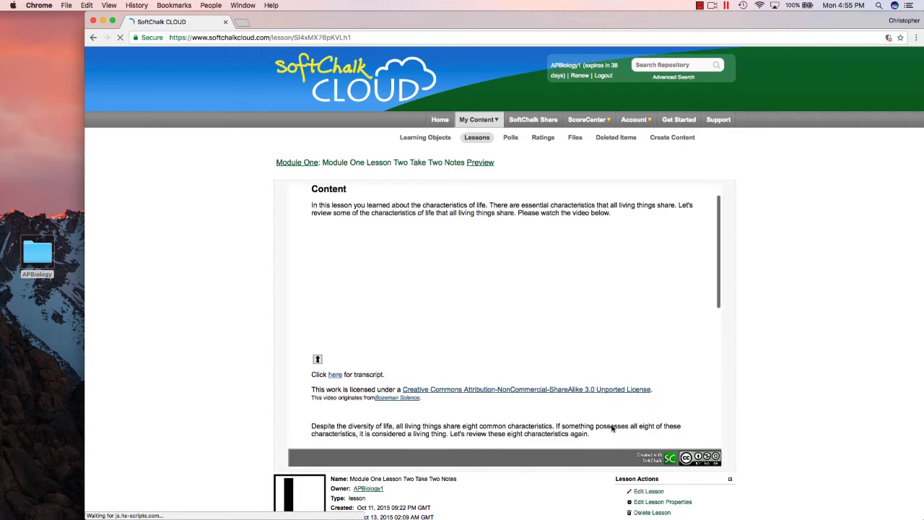
scroll(827, 468, "down", 2)
scroll(827, 468, "down", 2)
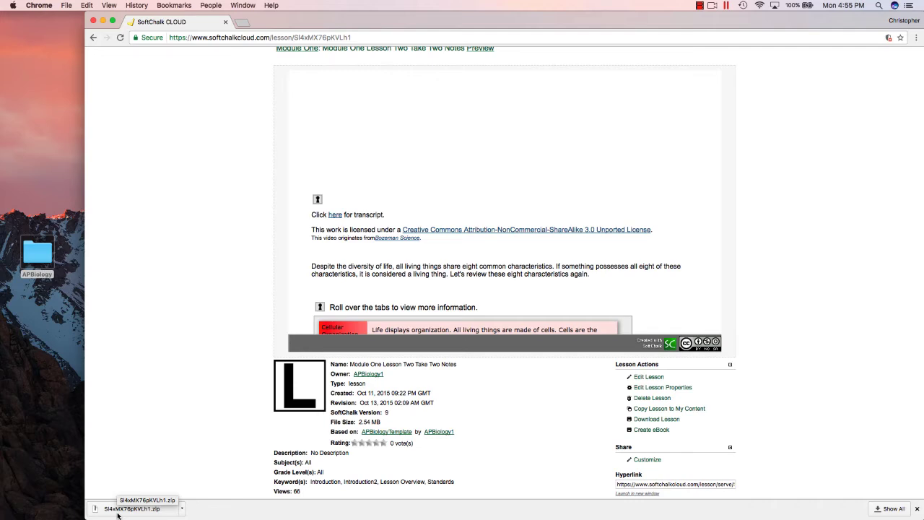
- In Finder, rename the newly downloaded lesson zip in the Downloads folder to LessonTwoTakeTwoNotes.zip
left_click(48, 262)
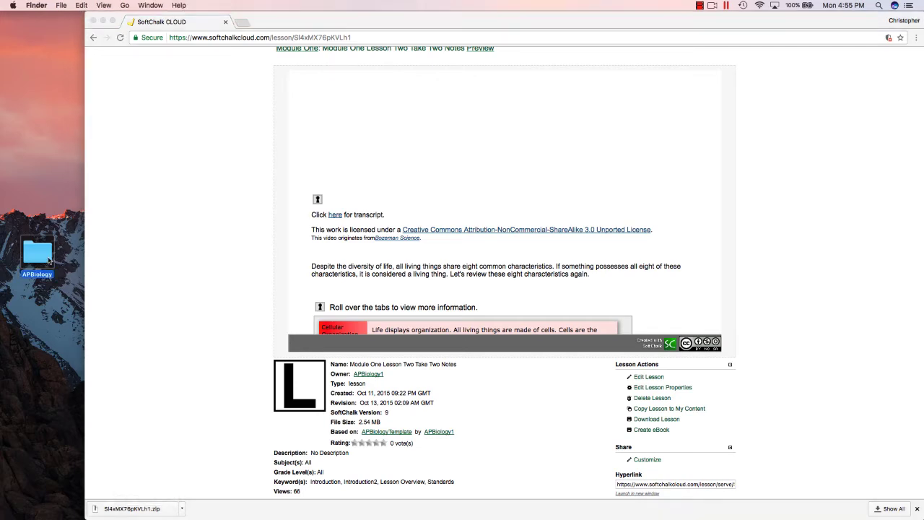
double_click(49, 261)
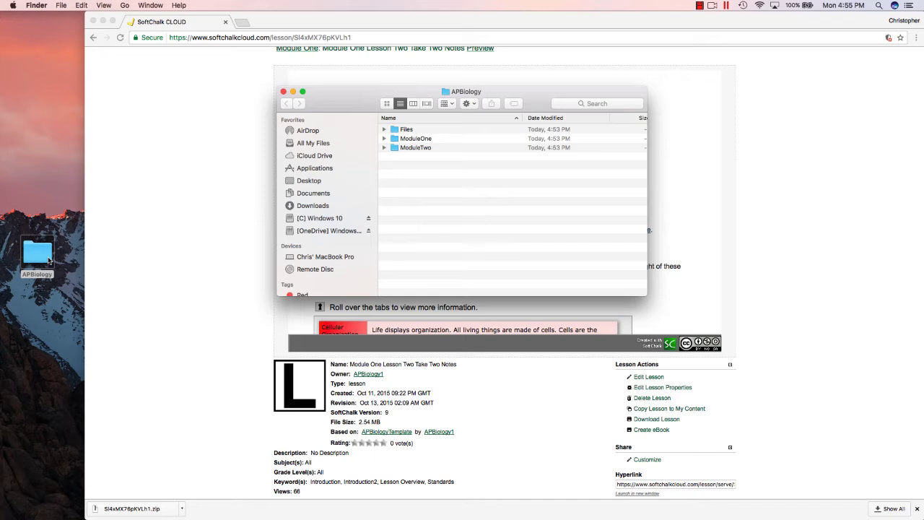
left_click(302, 209)
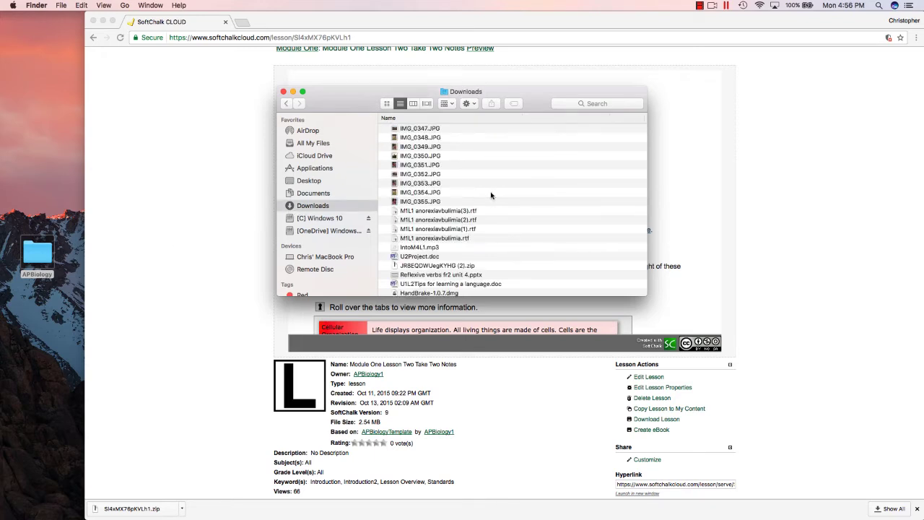
scroll(491, 195, "down", 10)
scroll(491, 195, "up", 15)
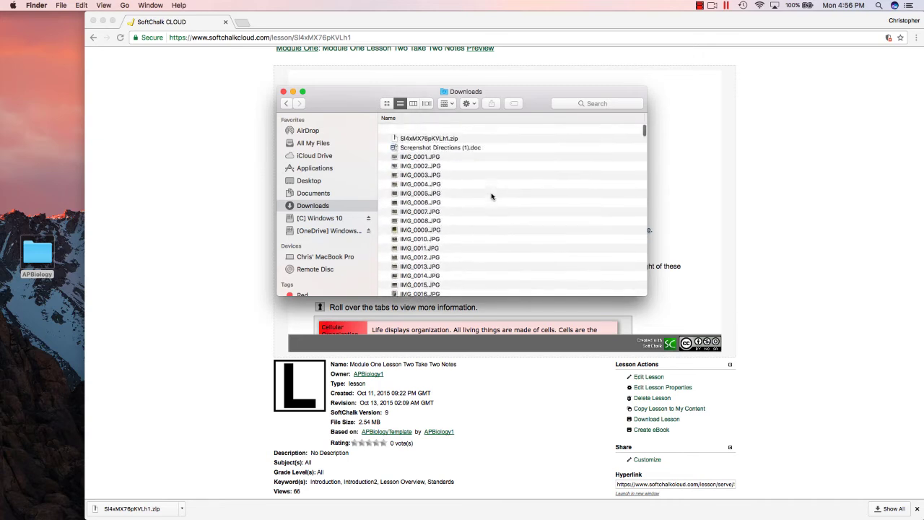
left_click(433, 130)
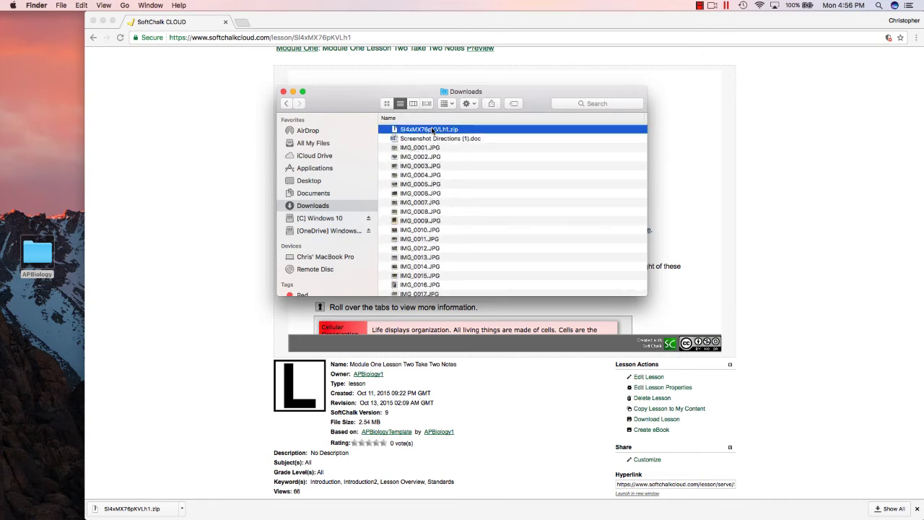
left_click(433, 130)
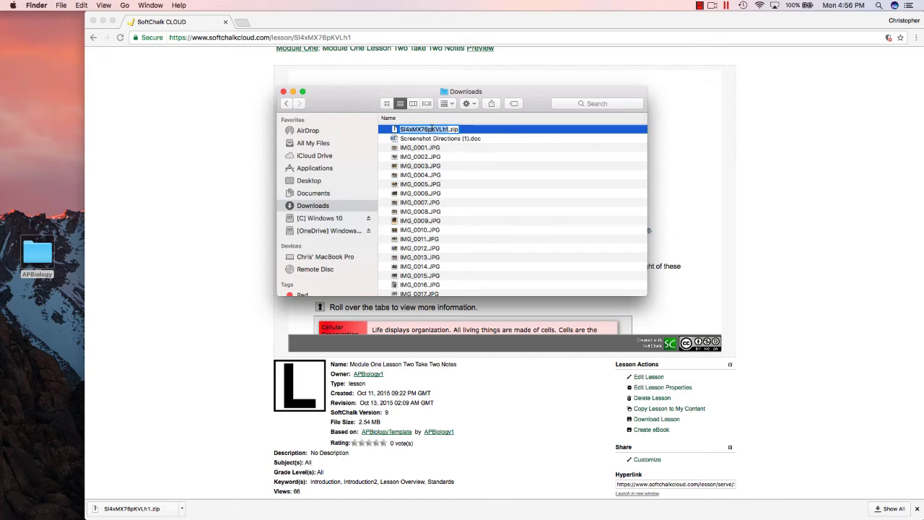
type("LessonTwo")
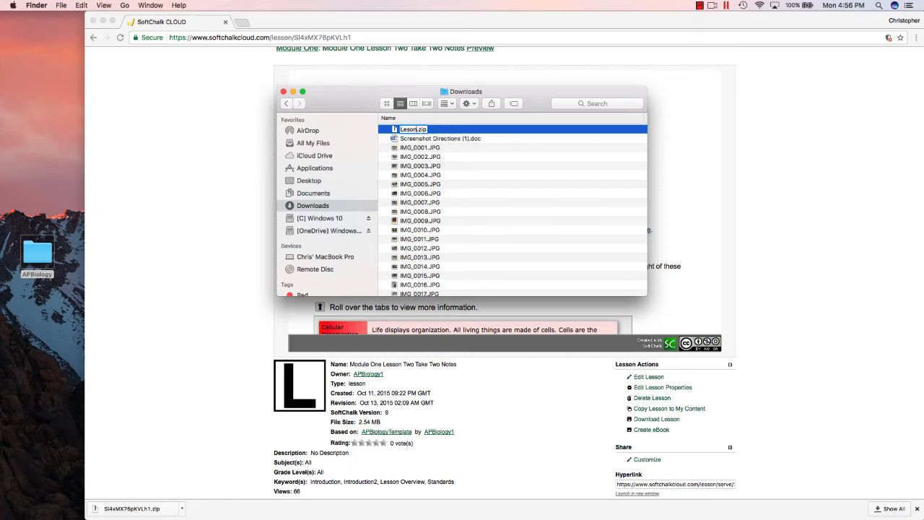
type("1")
type("TwoTakeTwo")
type("Notes")
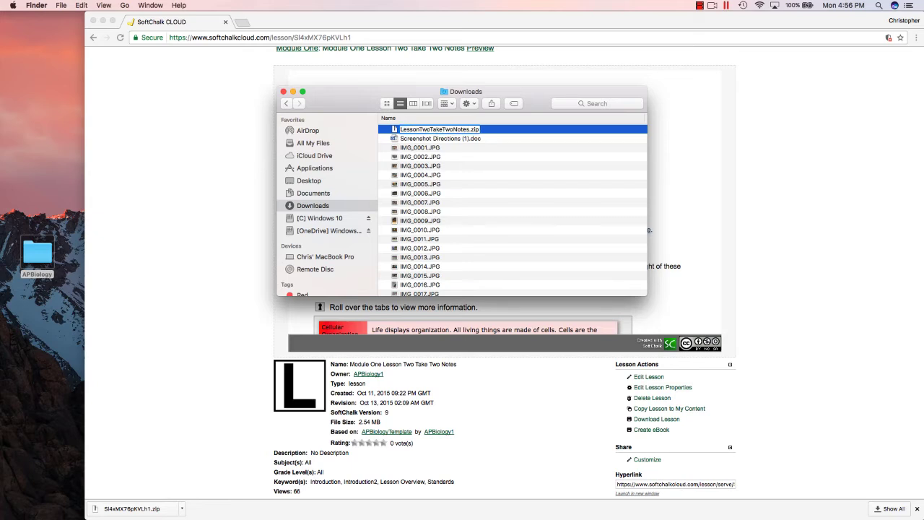
key("Return")
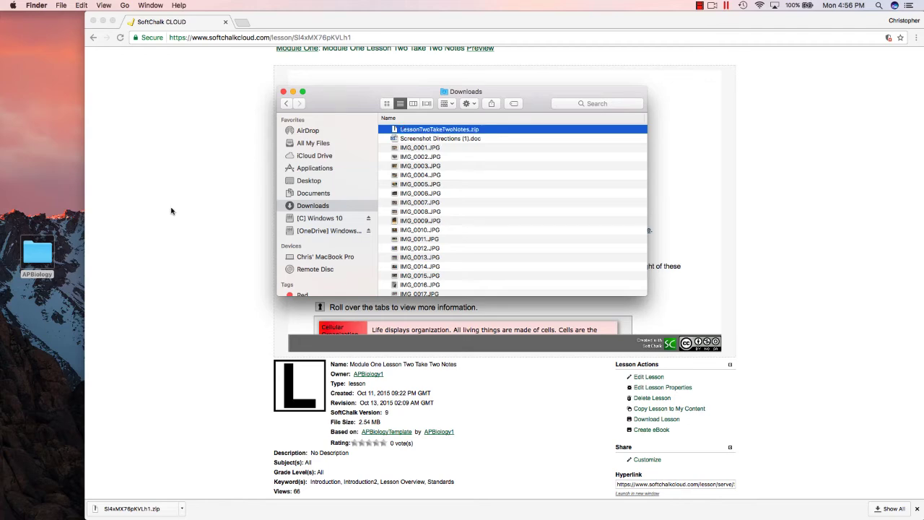
- Move LessonTwoTakeTwoNotes.zip from Downloads into the ModuleOne folder of APBiology and open the archive there
left_click(44, 253)
double_click(45, 254)
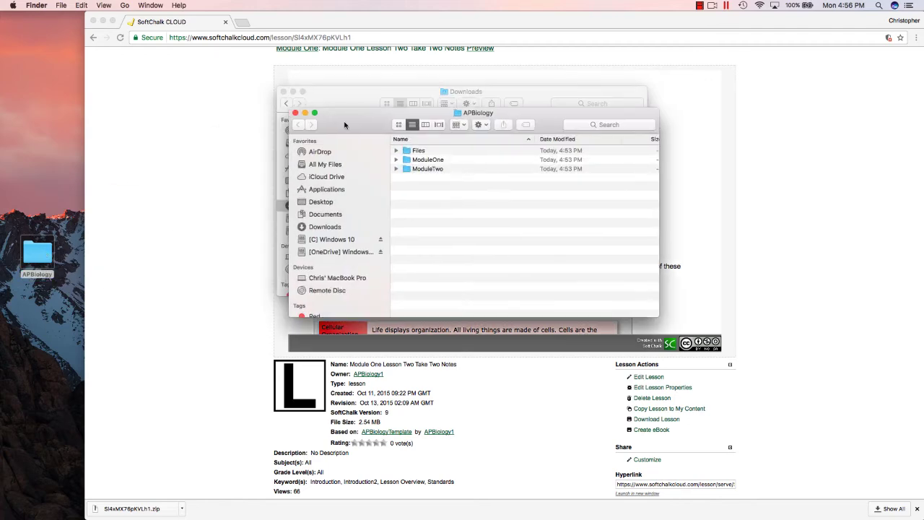
left_click_drag(338, 104, 393, 275)
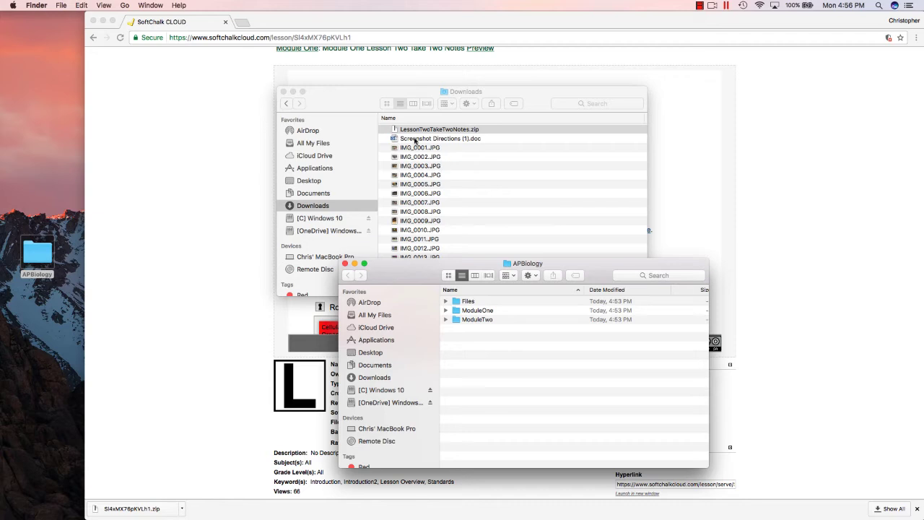
left_click_drag(403, 130, 470, 310)
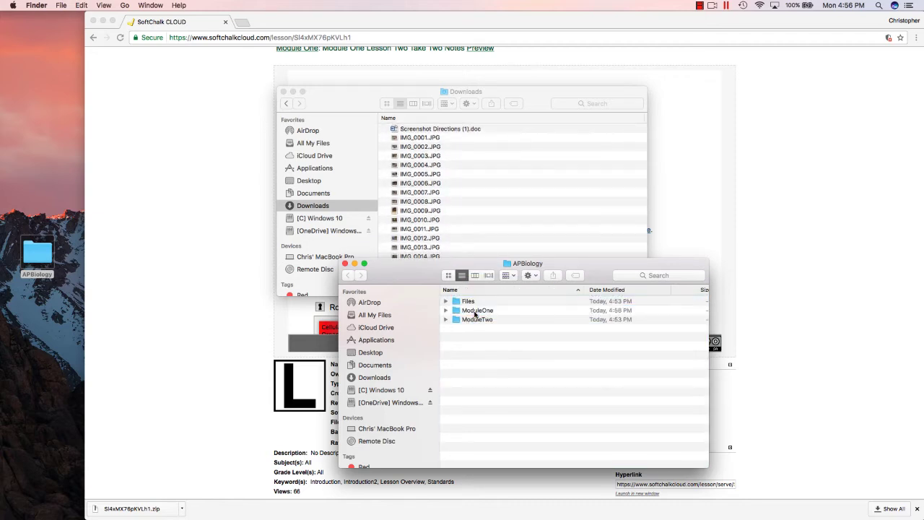
left_click(445, 311)
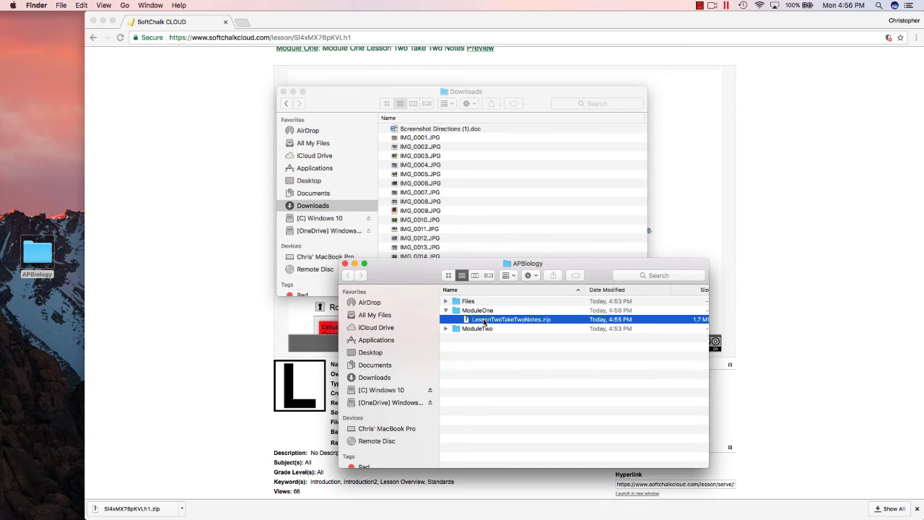
double_click(485, 322)
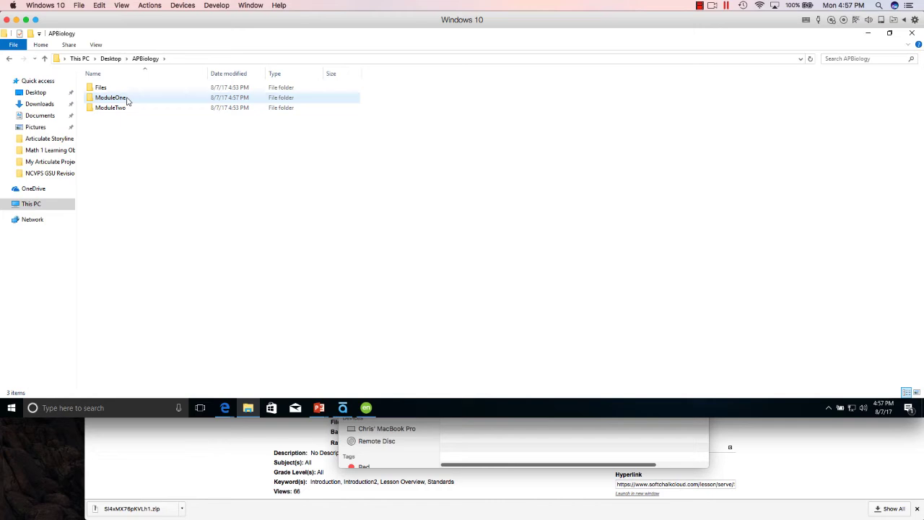
- In Windows File Explorer, extract the LessonTwoTakeTwoNotes archive in APBiology's ModuleOne folder to a LessonTwoTakeTwoNotes subfolder
double_click(126, 101)
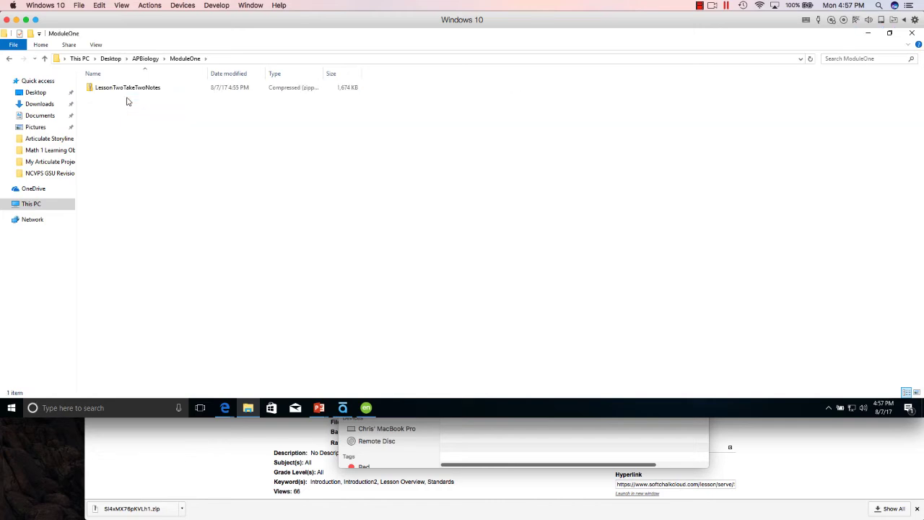
left_click(127, 92)
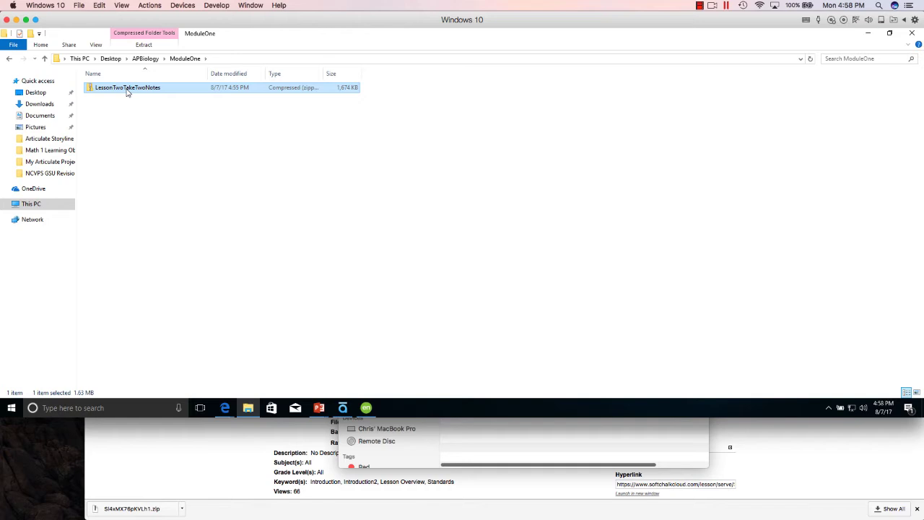
left_click(144, 45)
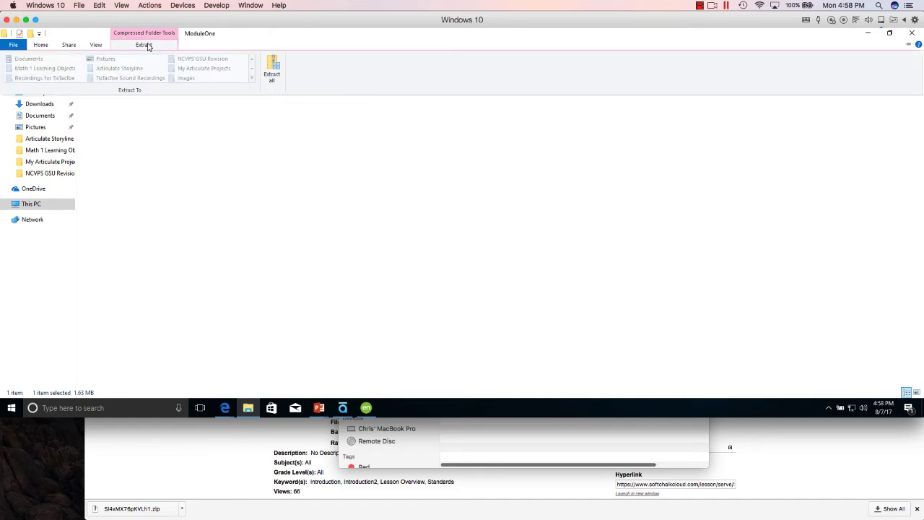
left_click(273, 66)
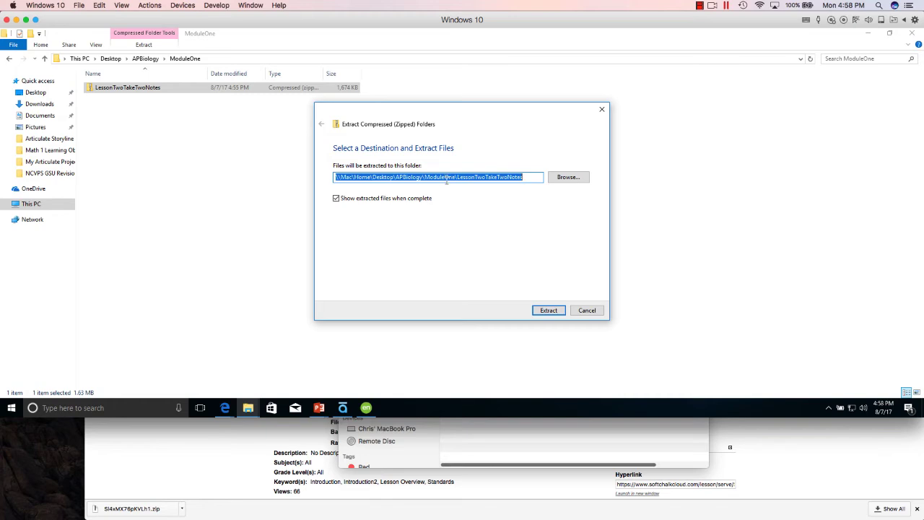
left_click(543, 311)
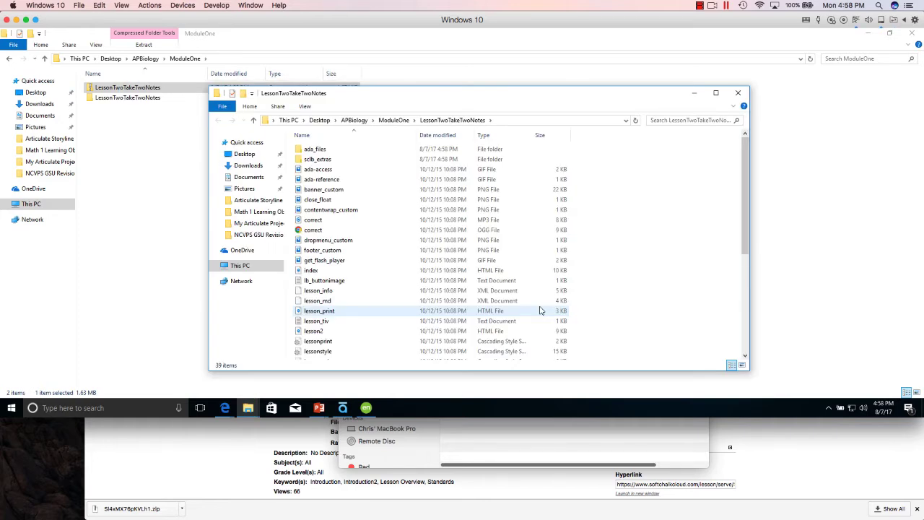
- Look through the extracted files of LessonTwoTakeTwoNotes and close their window
scroll(540, 311, "down", 6)
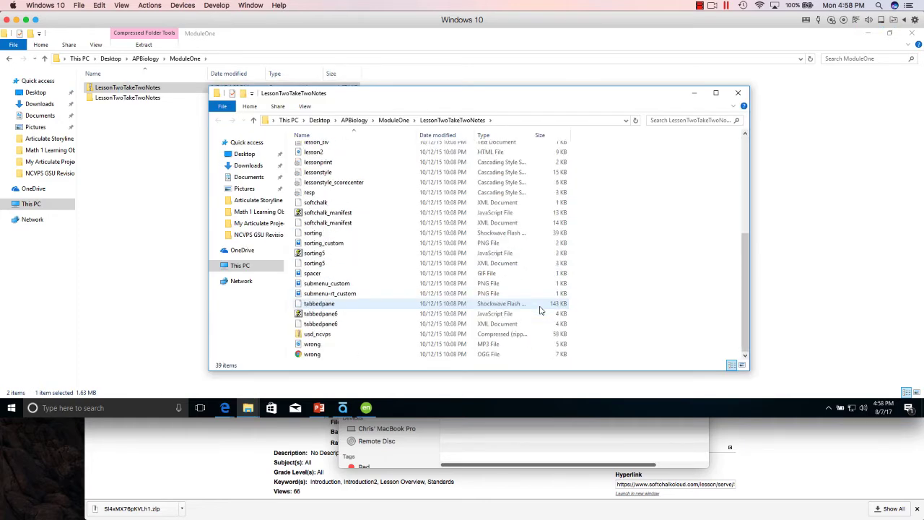
scroll(540, 310, "up", 6)
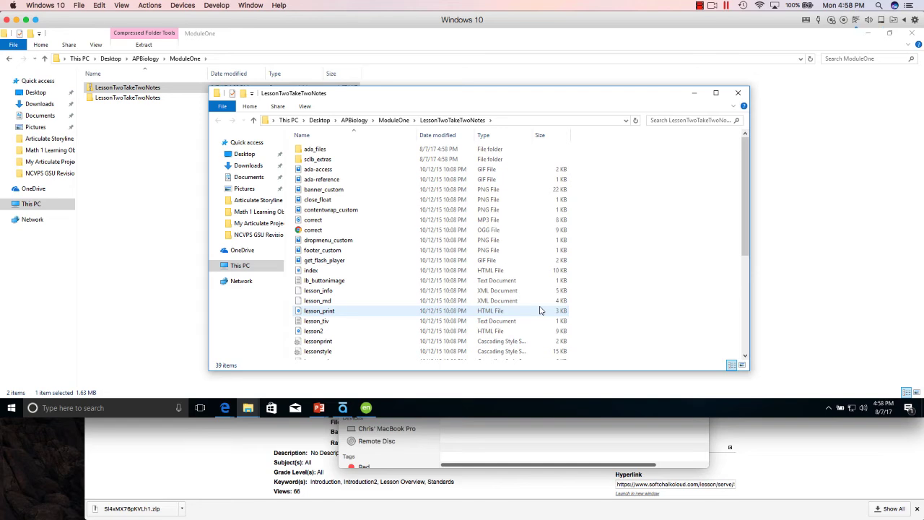
scroll(540, 311, "down", 6)
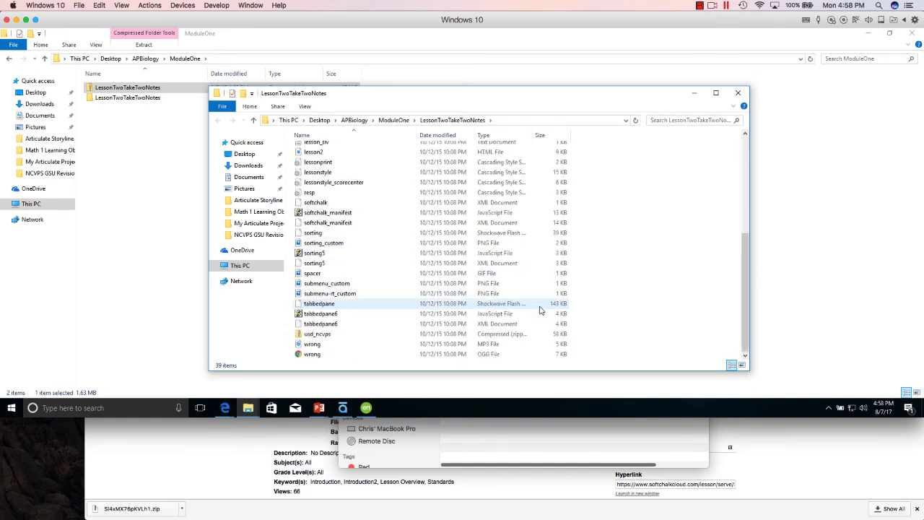
scroll(540, 311, "up", 6)
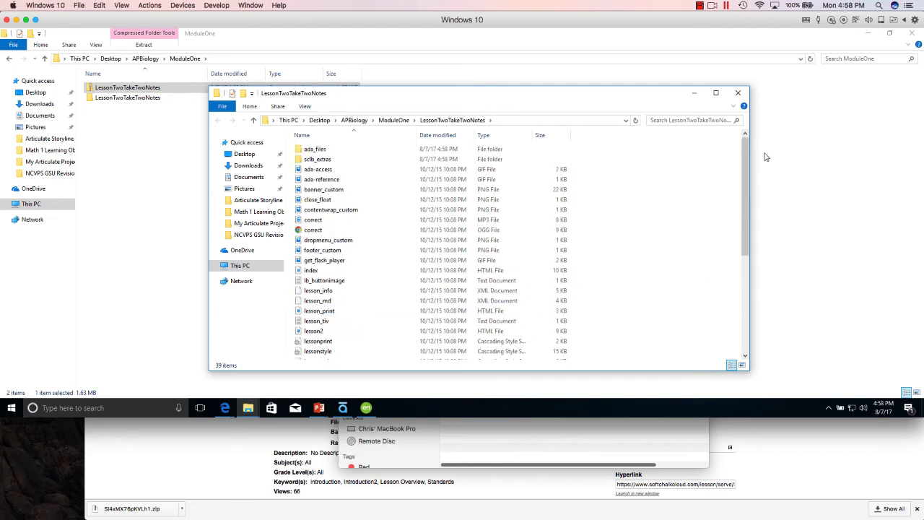
left_click(739, 95)
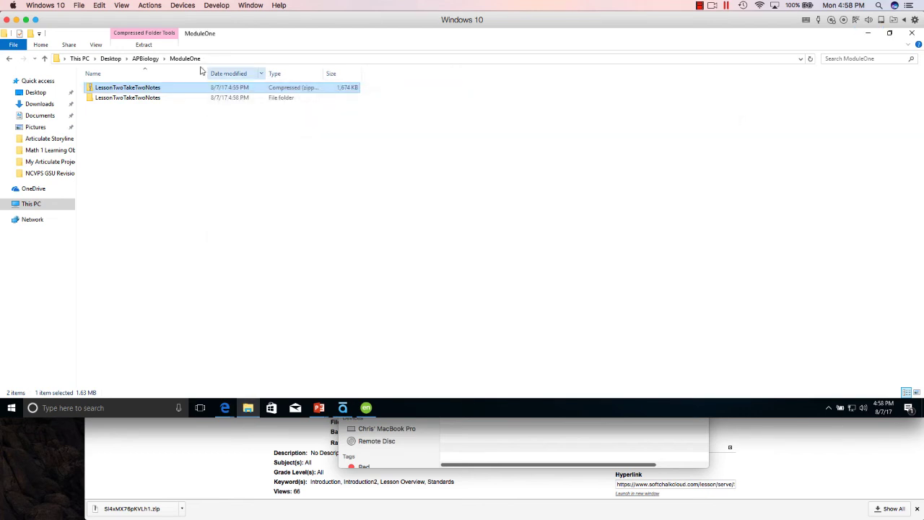
- Delete the LessonTwoTakeTwoNotes zip archive from ModuleOne, then close the Windows 10 window and the APBiology and Downloads Finder windows
right_click(146, 89)
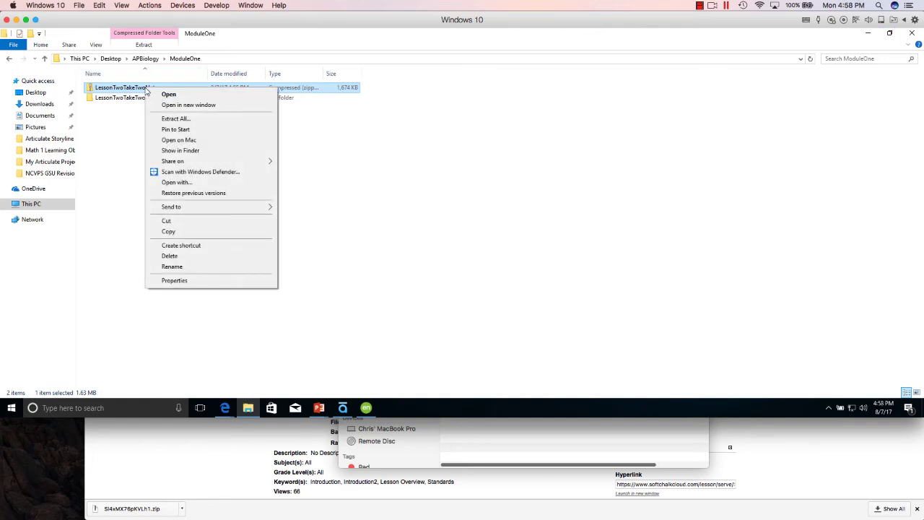
left_click(170, 257)
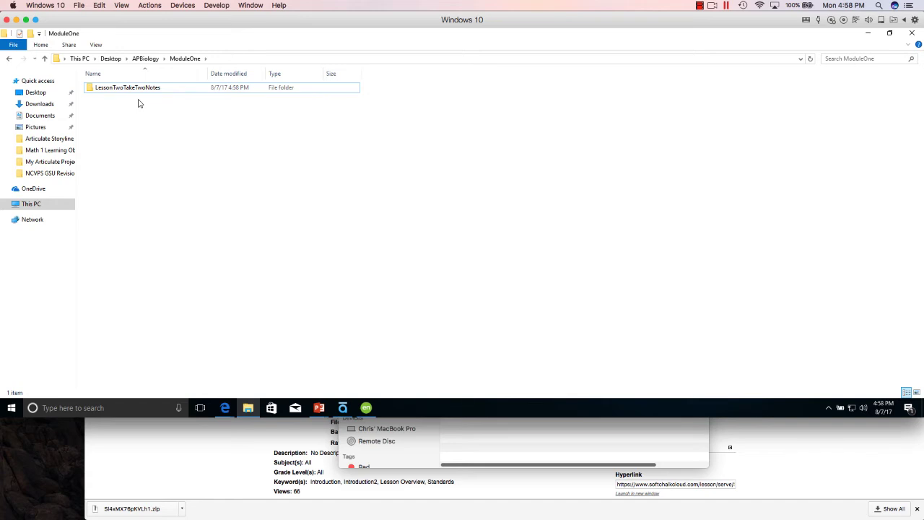
left_click(16, 20)
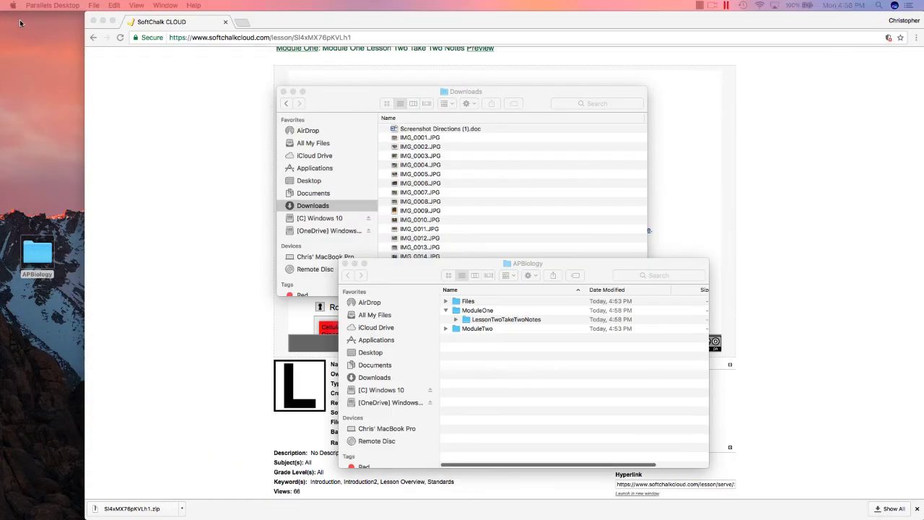
left_click(345, 263)
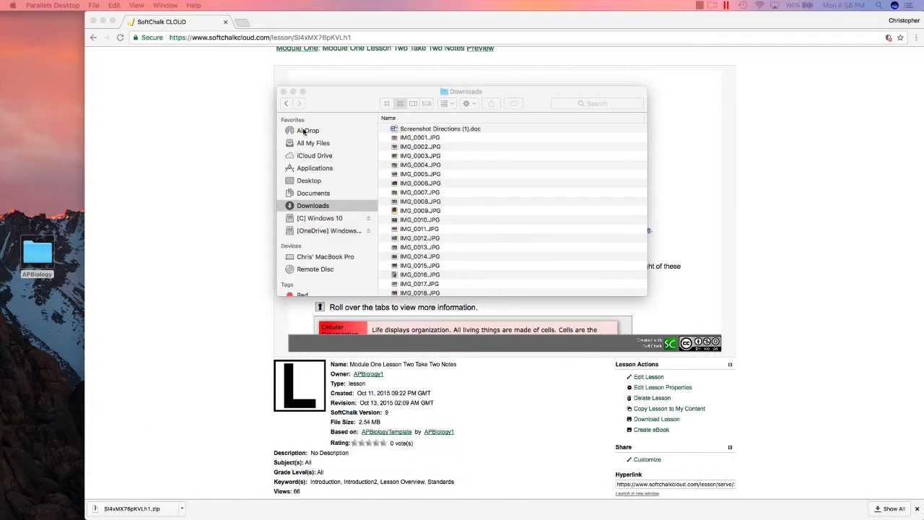
left_click(284, 92)
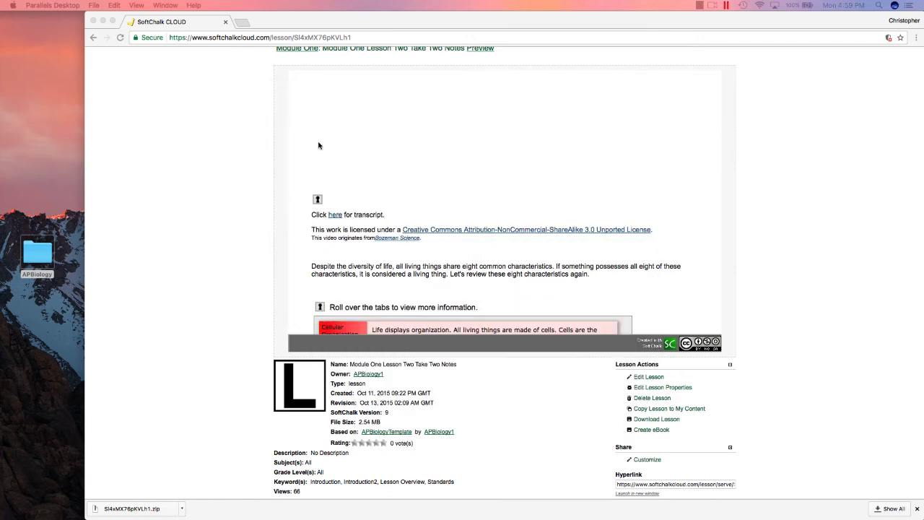
- In SoftChalk Cloud, return to the lessons list and download Module One Lesson Two Notes from the Module One folder
scroll(372, 191, "up", 3)
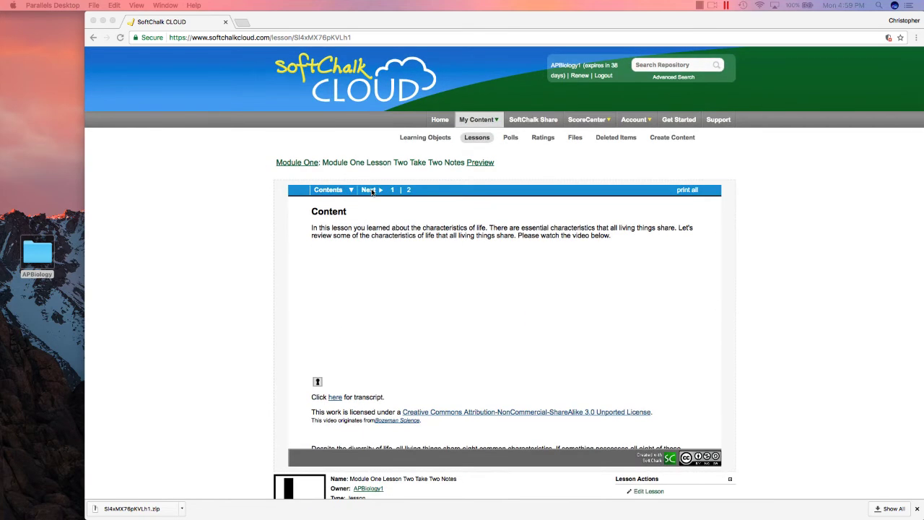
left_click(93, 39)
left_click(280, 343)
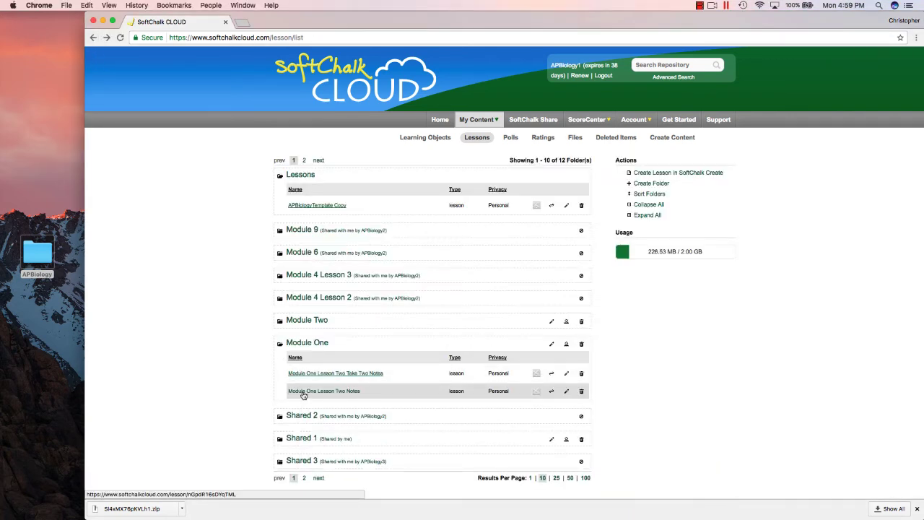
left_click(303, 392)
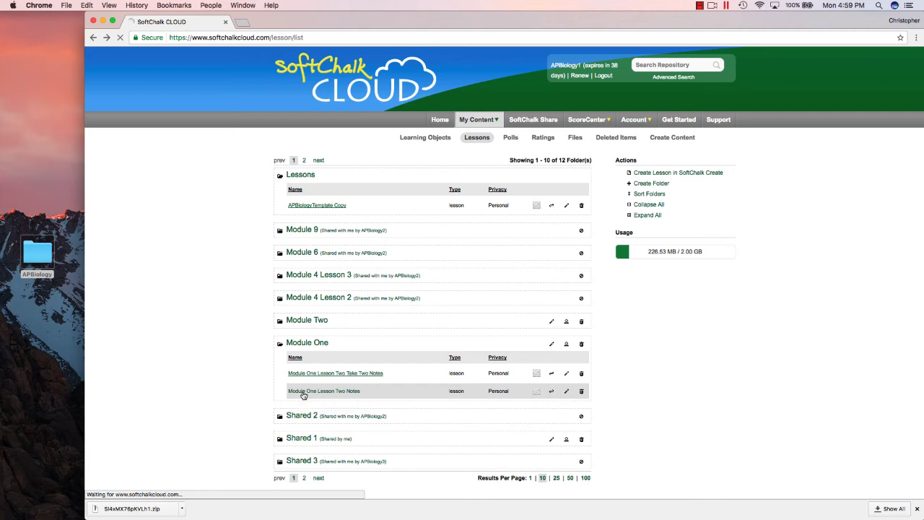
scroll(645, 452, "down", 10)
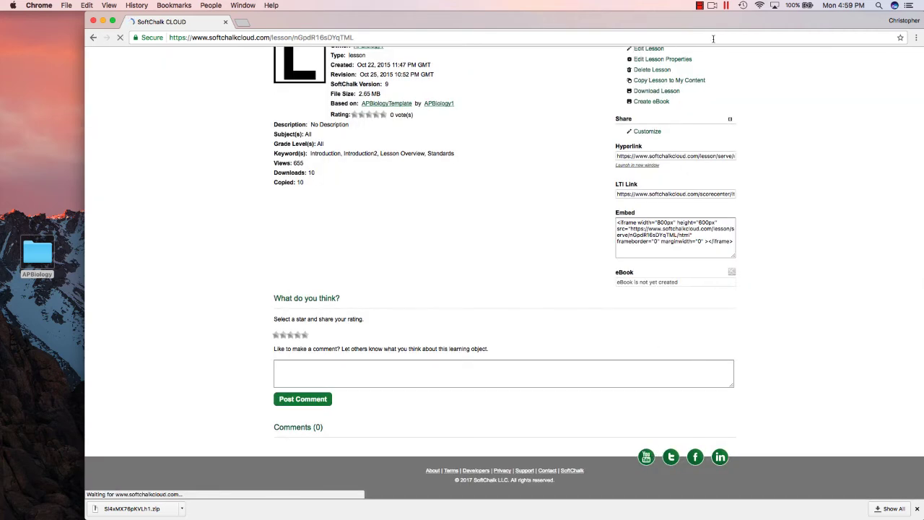
left_click(671, 95)
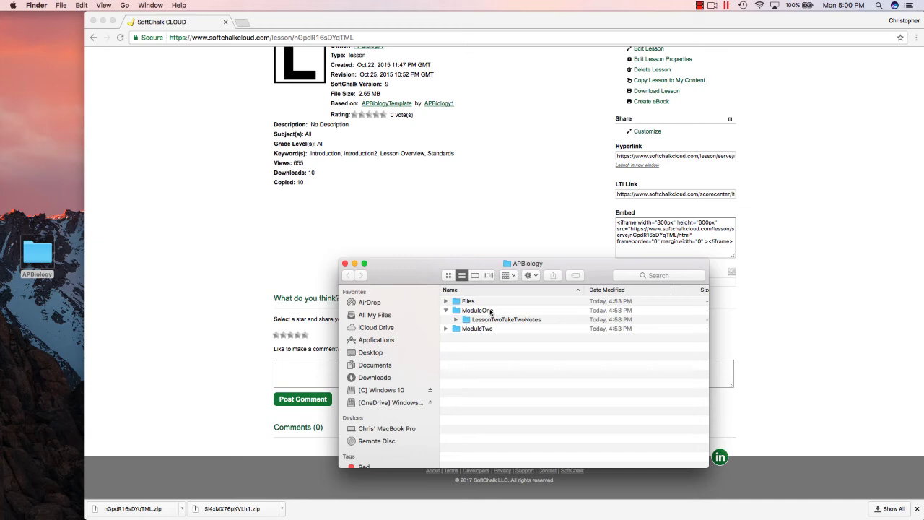
- Close the APBiology Finder window and go to the Files list in SoftChalk Cloud
scroll(487, 178, "up", 2)
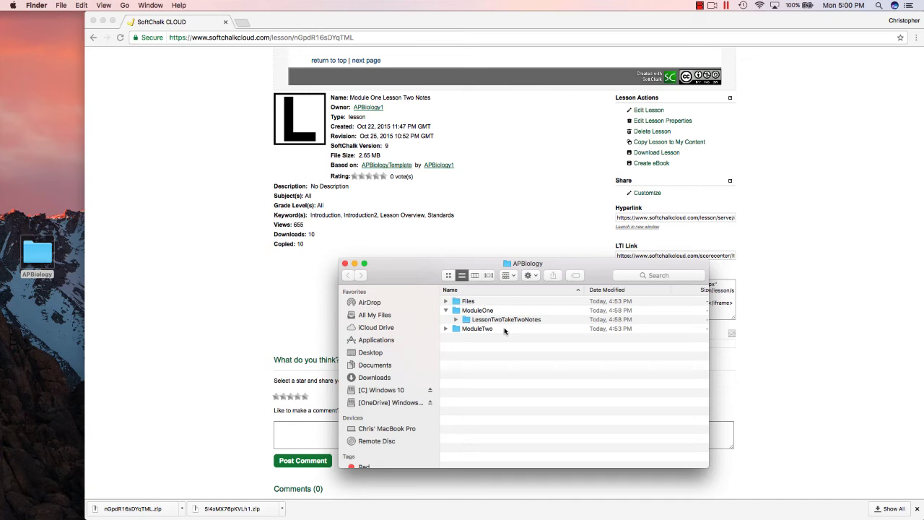
left_click(345, 263)
scroll(521, 247, "up", 3)
scroll(525, 246, "up", 8)
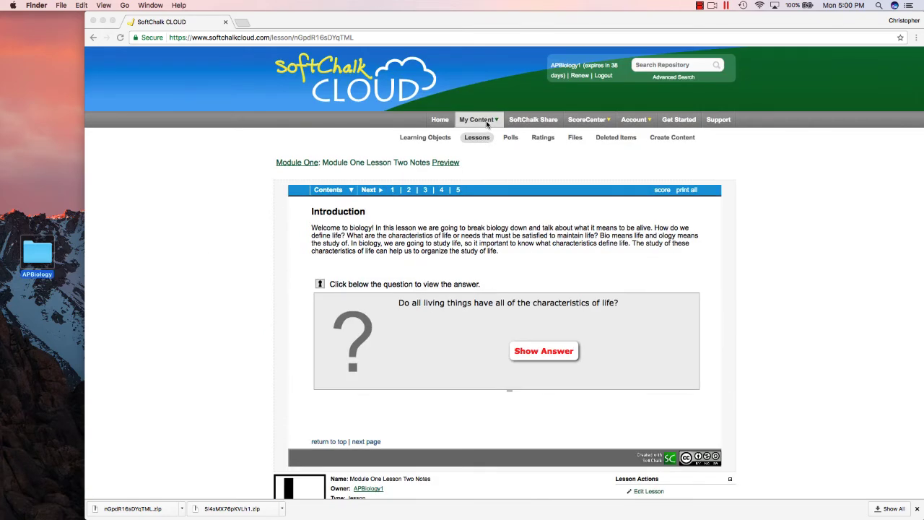
left_click(578, 141)
left_click(575, 140)
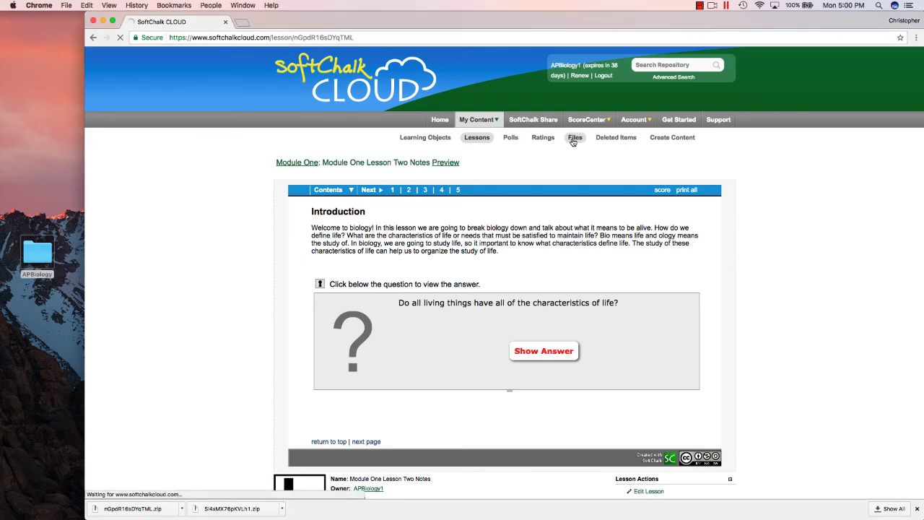
- Expand the Module One folder at the end of the file list to show its files
scroll(416, 186, "down", 15)
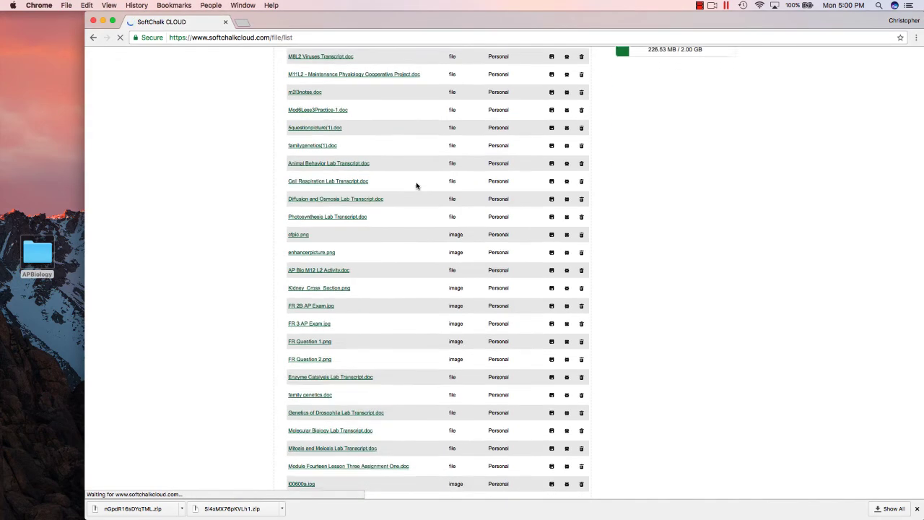
scroll(416, 186, "down", 5)
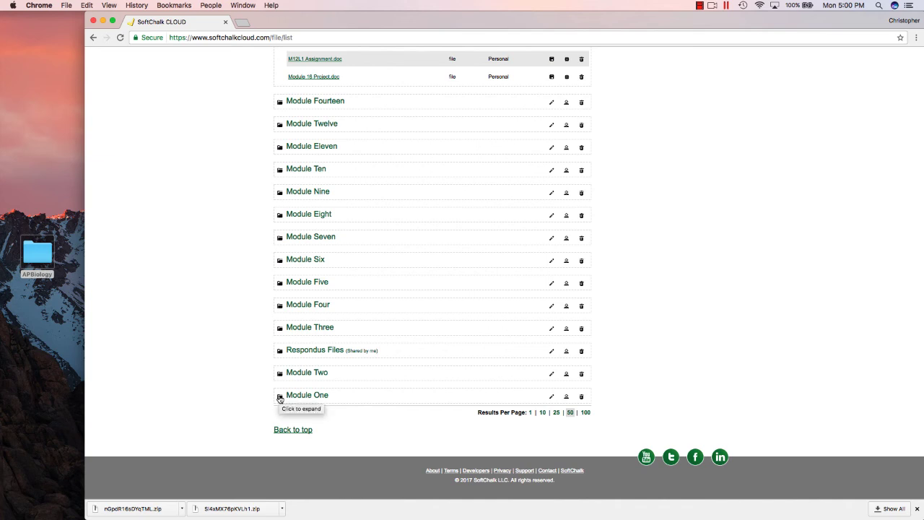
left_click(280, 399)
scroll(280, 398, "down", 5)
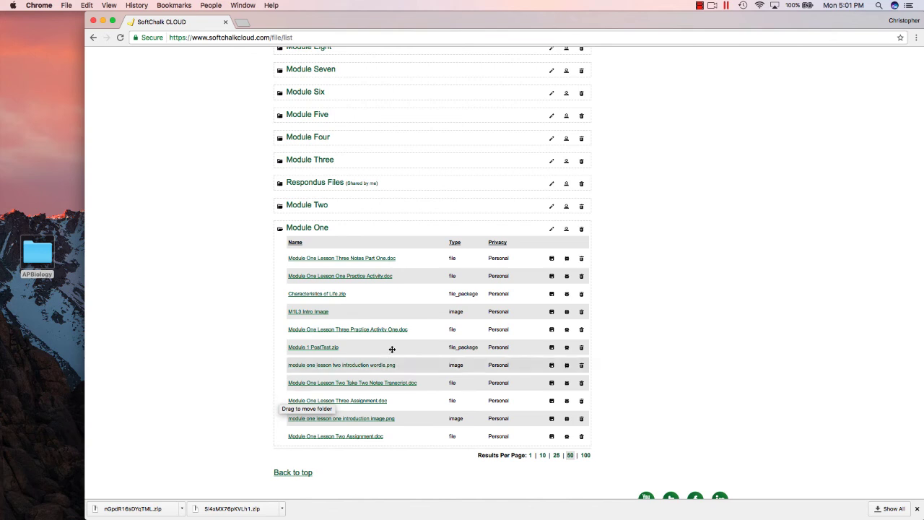
- Download Module One Lesson Three Notes Part One.doc, then open the downloaded document in Word to check it and close it
mouse_move(549, 259)
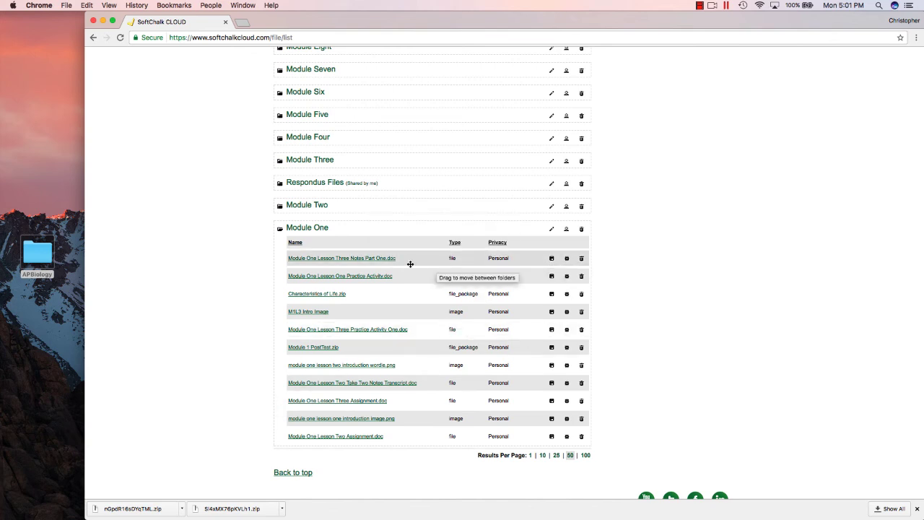
left_click(371, 259)
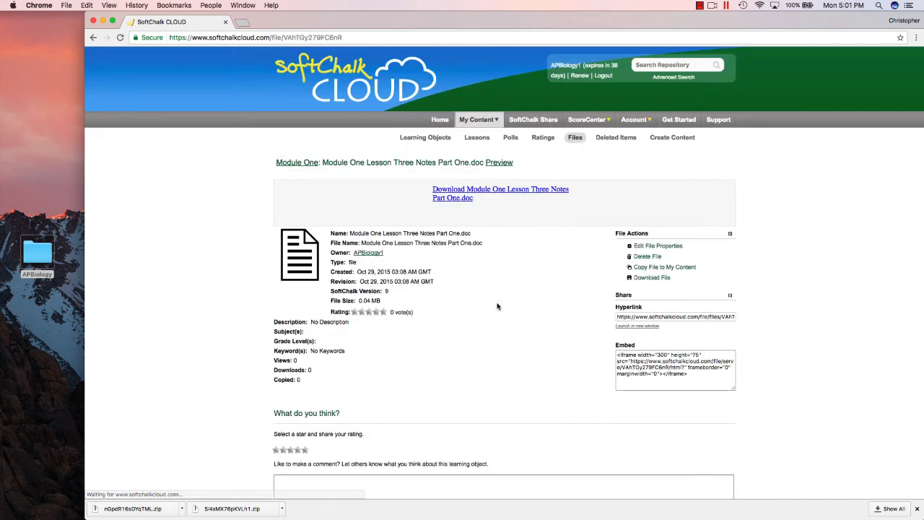
left_click(652, 279)
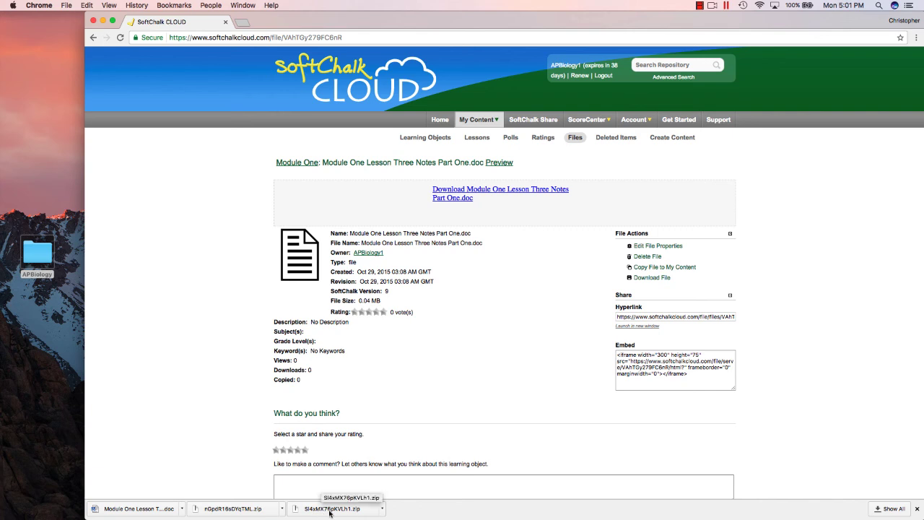
left_click(149, 513)
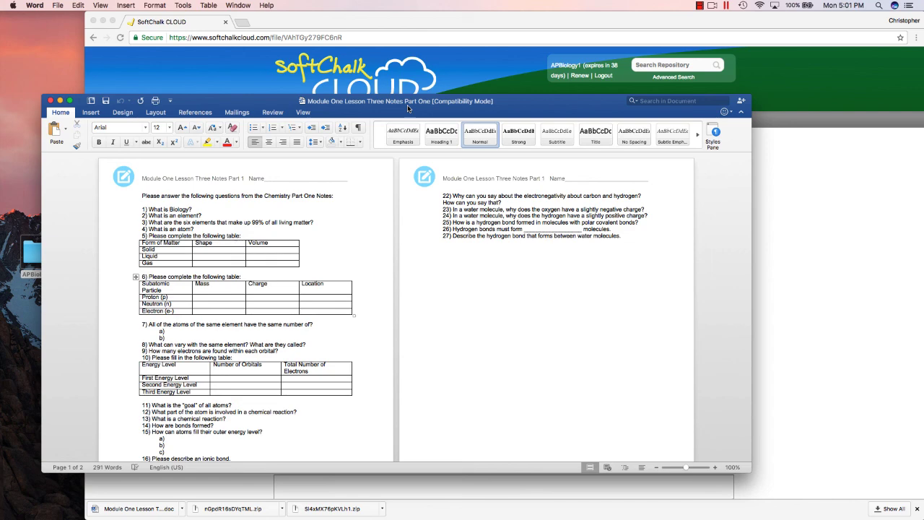
key("super+w")
- View the Files subfolder of the APBiology desktop folder in Finder and close its window
double_click(31, 253)
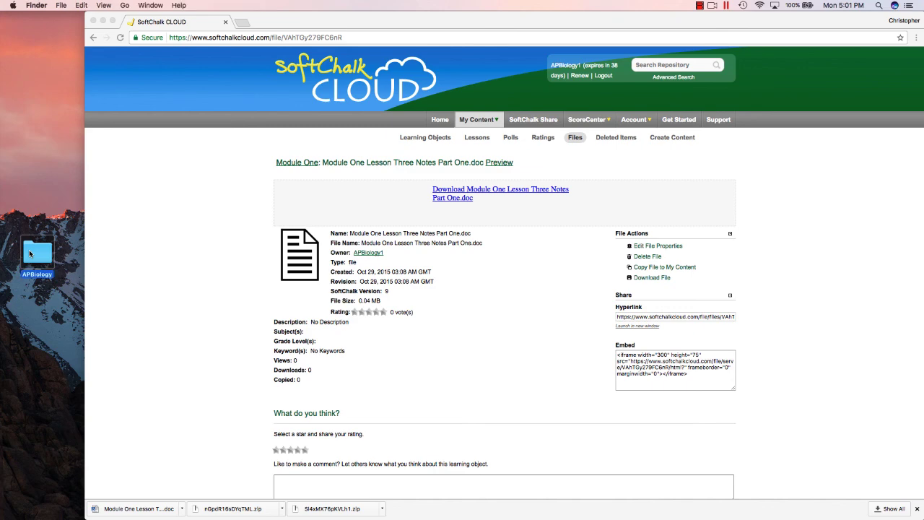
double_click(465, 303)
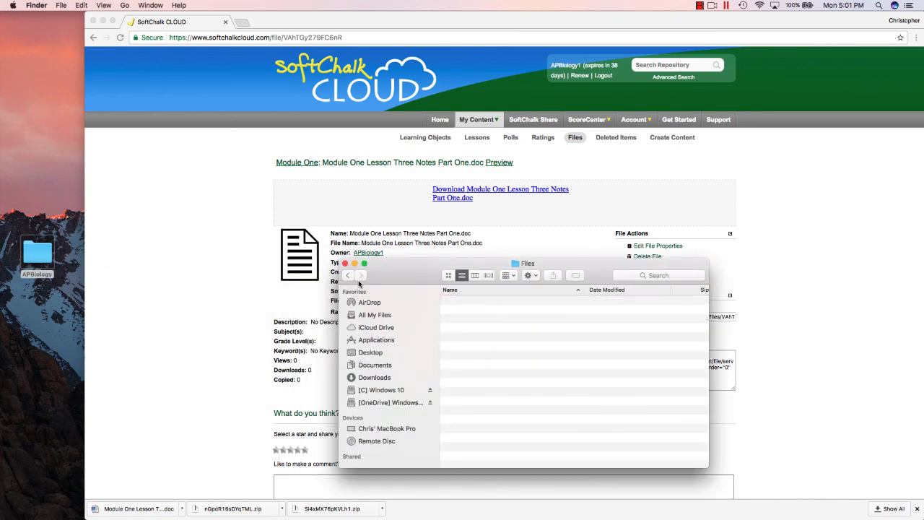
left_click(345, 262)
- In SoftChalk Cloud, go to the Learning Objects list
left_click(437, 141)
left_click(437, 141)
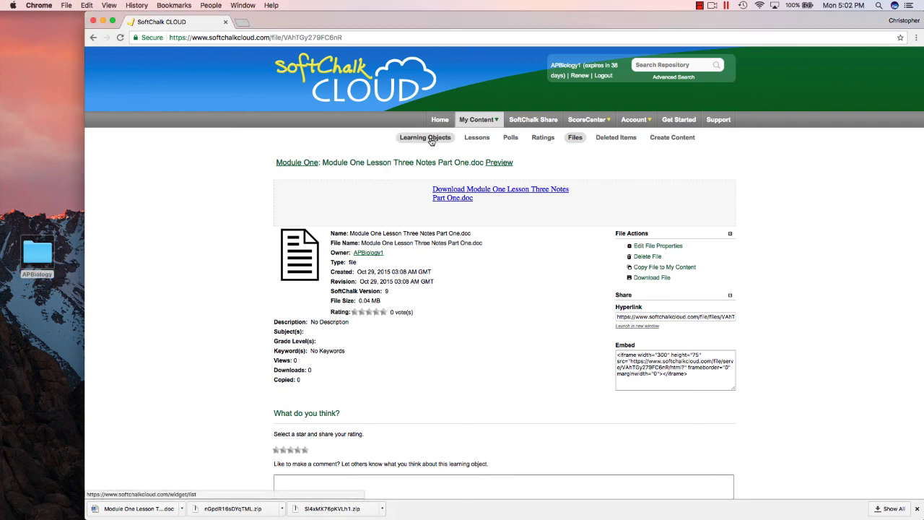